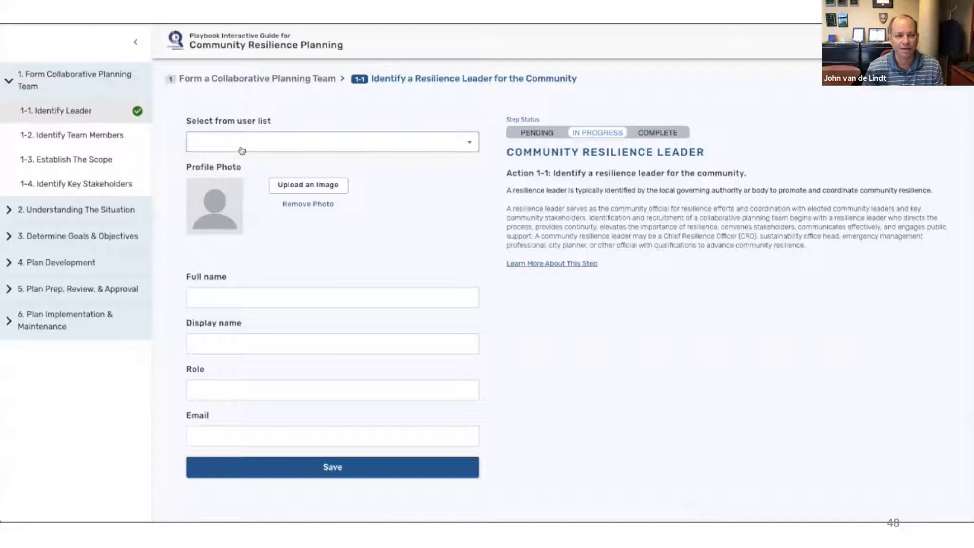
mouse_move(72, 371)
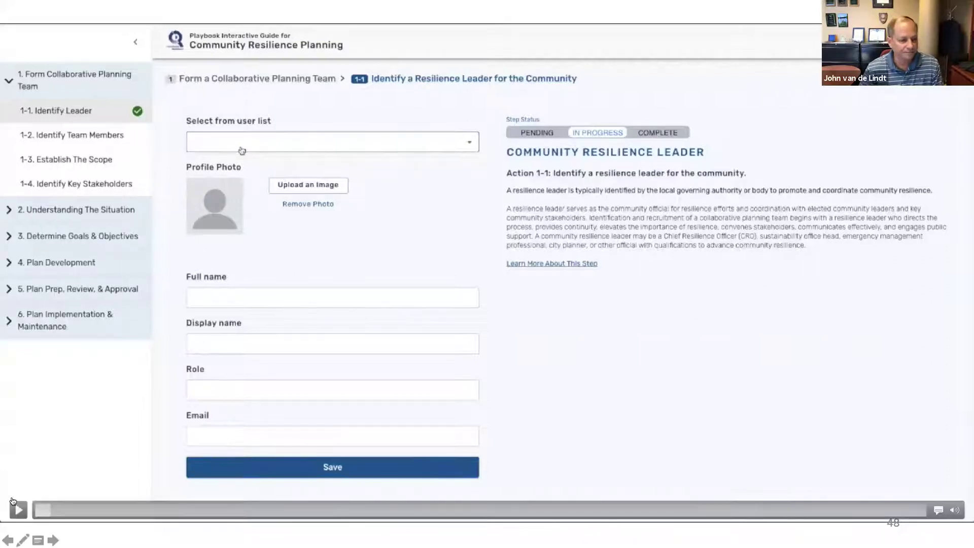
left_click(17, 513)
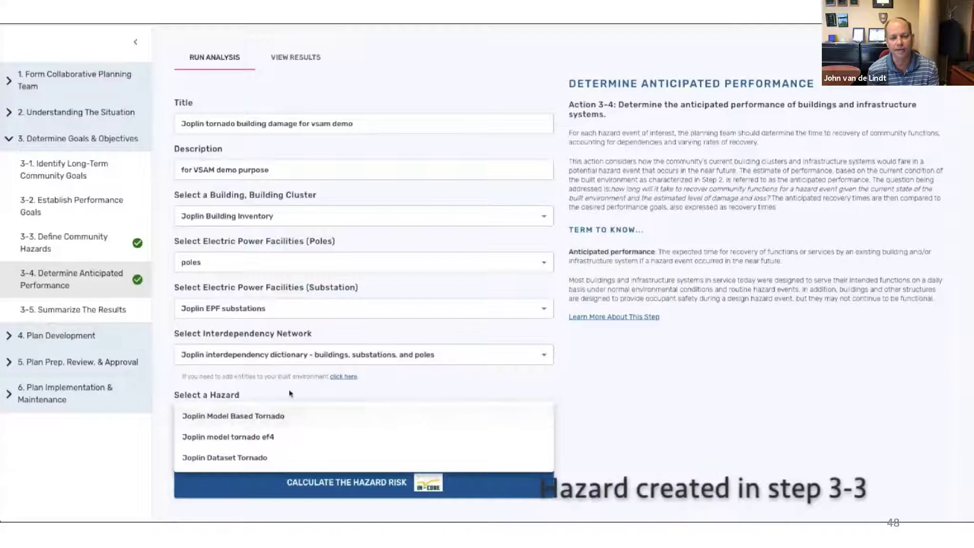
Step: Select Joplin Dataset Tornado as the hazard and submit the hazard risk calculation
left_click(253, 459)
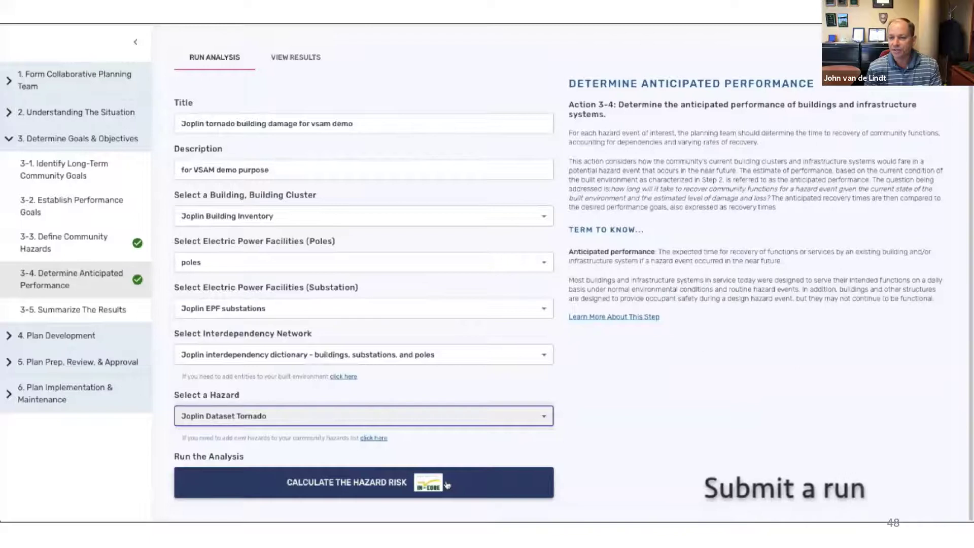
left_click(447, 484)
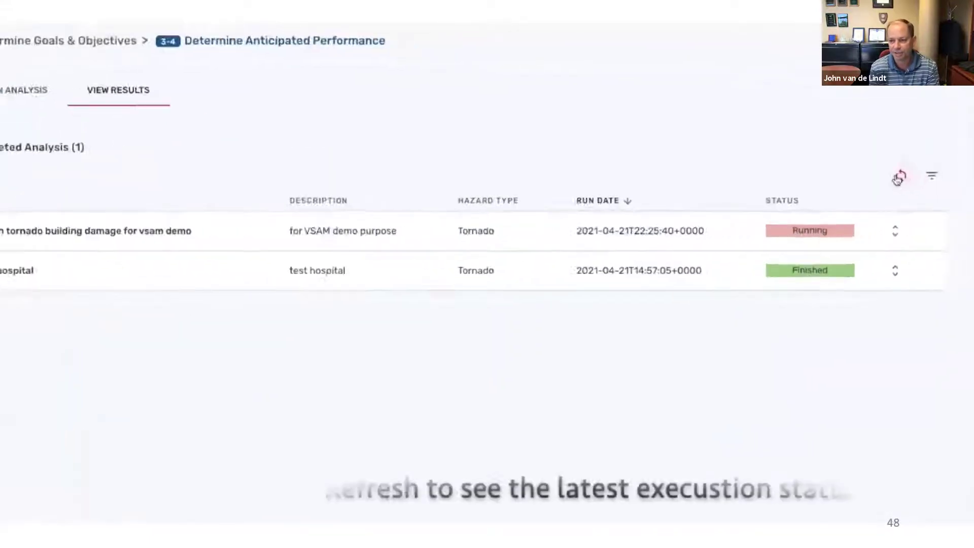
Step: Refresh the execution status and expand the outputs of the "Joplin tornado building damage for vsam demo" analysis
left_click(836, 136)
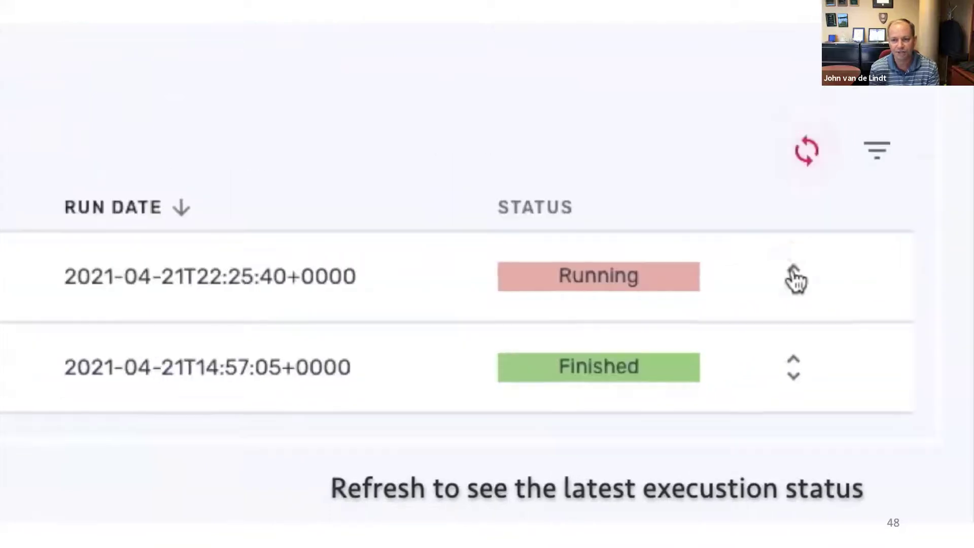
left_click(804, 276)
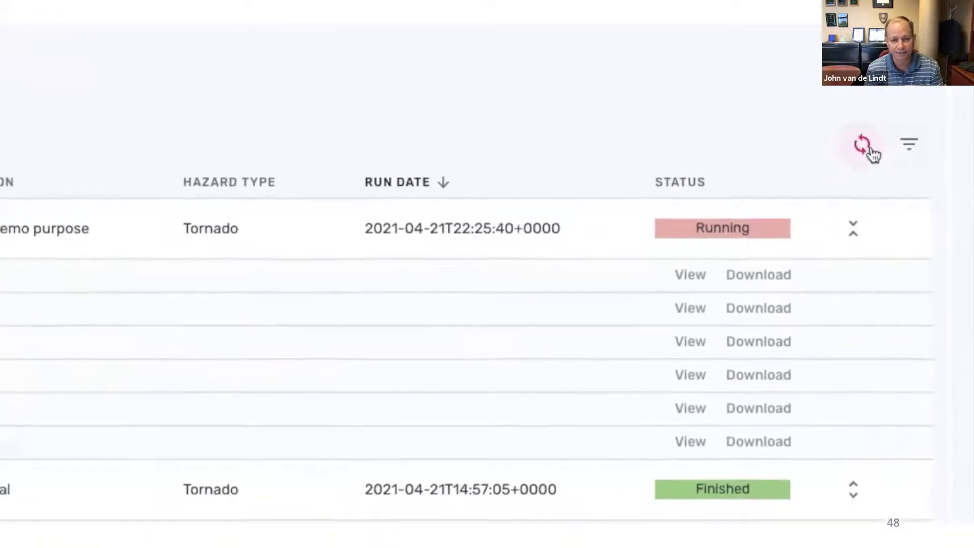
left_click(868, 148)
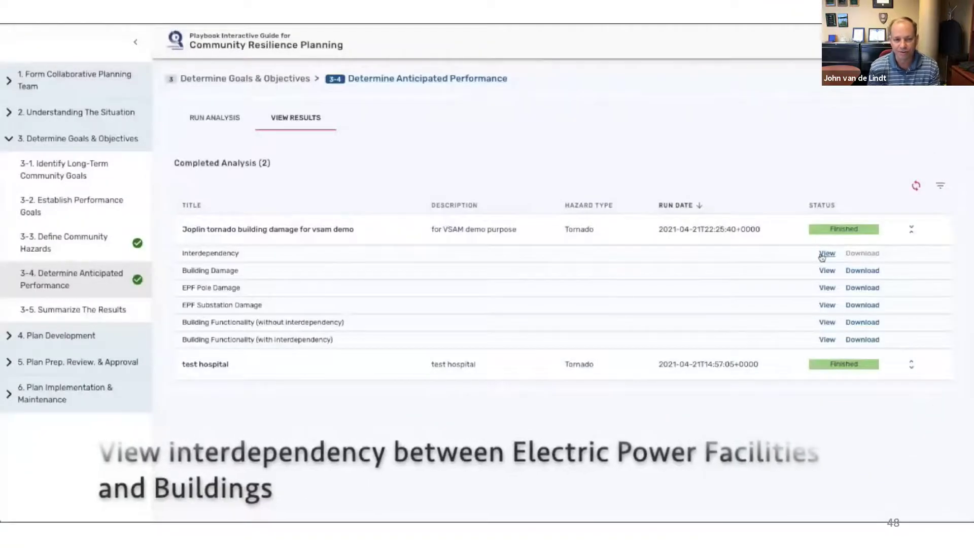
Step: Open the Joplin tornado analysis's Interdependency result and examine the network map of buildings and electric power facilities
left_click(823, 256)
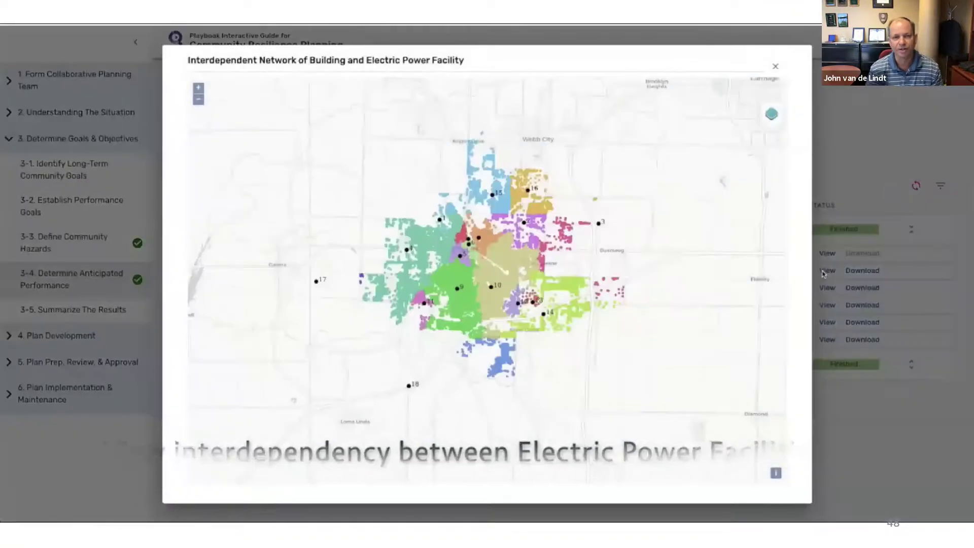
mouse_move(771, 114)
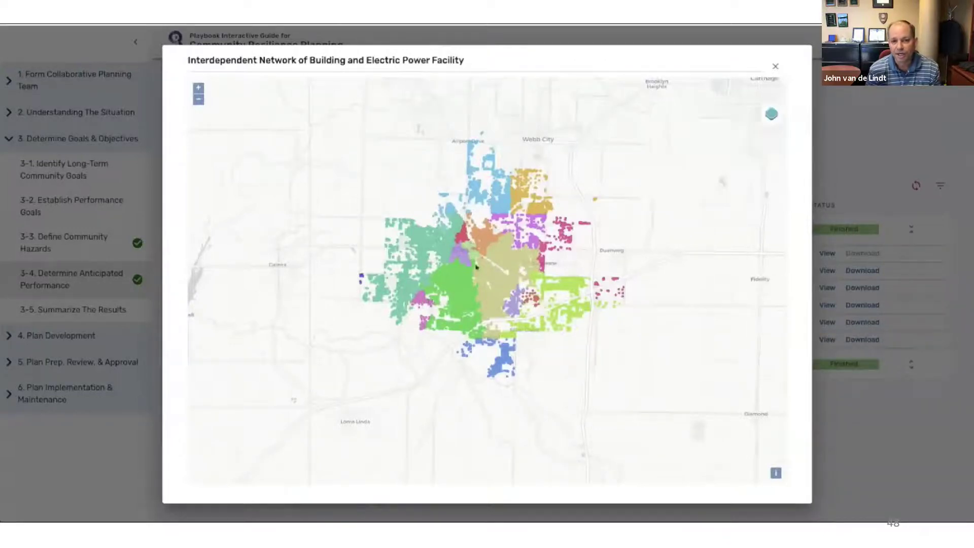
scroll(520, 244, "up", 3)
left_click_drag(519, 244, 491, 263)
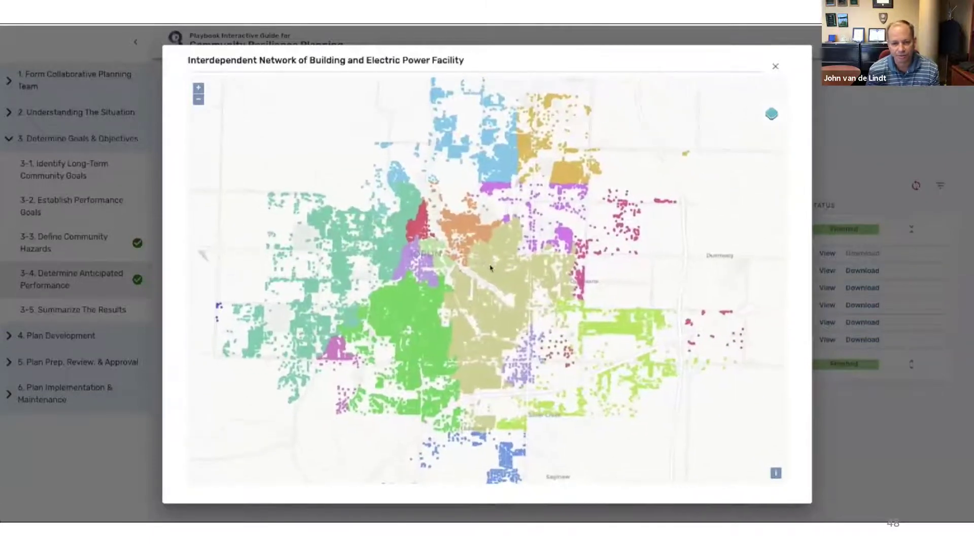
Step: Toggle the EPF Substations layer off and on to compare it with the interdependency network, and close the map
mouse_move(762, 119)
left_click(721, 135)
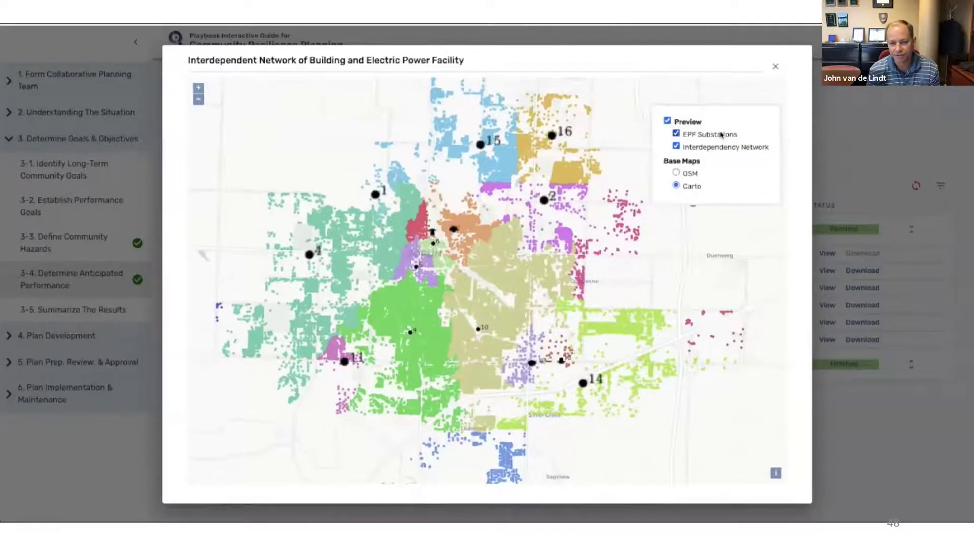
left_click(721, 134)
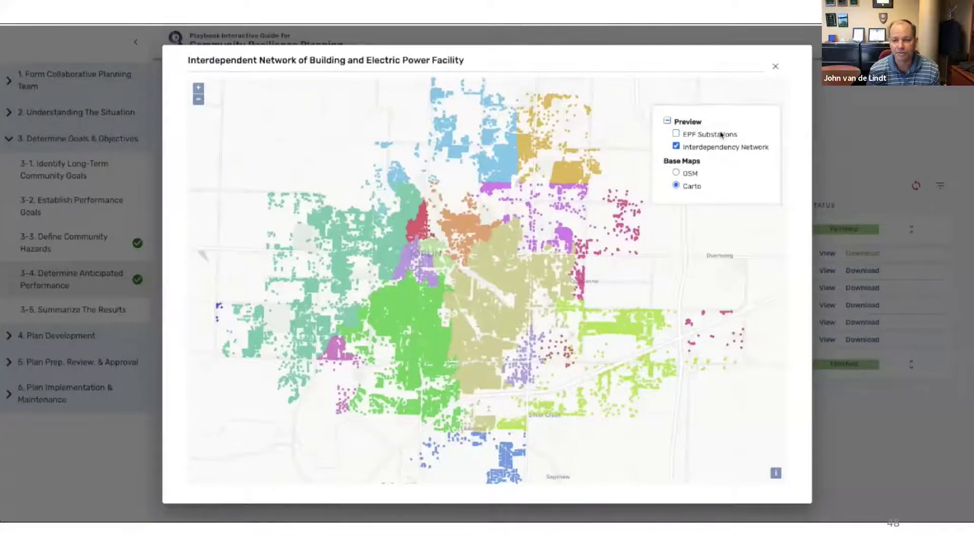
left_click(721, 134)
left_click(721, 134)
left_click(721, 135)
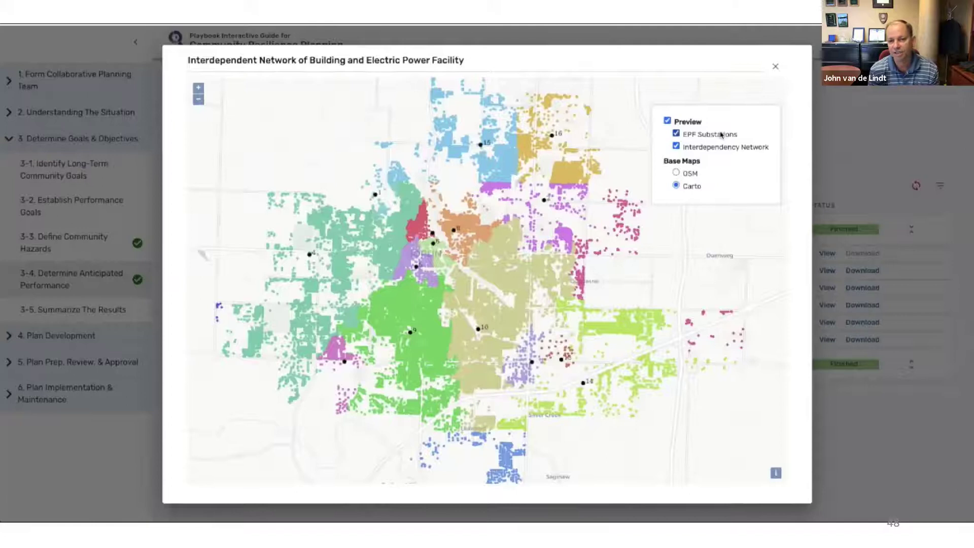
left_click(774, 69)
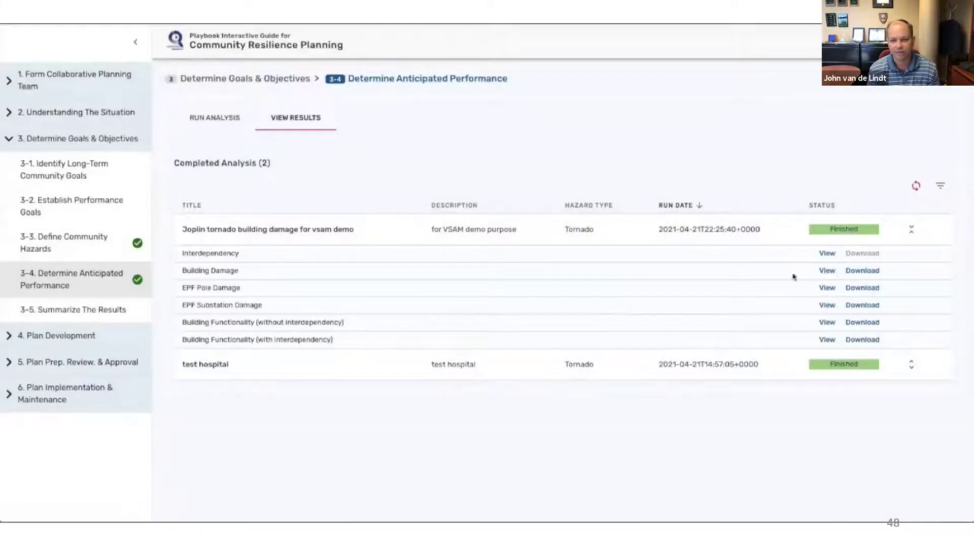
Step: Open the Building Damage result of the Joplin tornado analysis and examine the anticipated performance chart by building cluster
left_click_drag(182, 271, 248, 274)
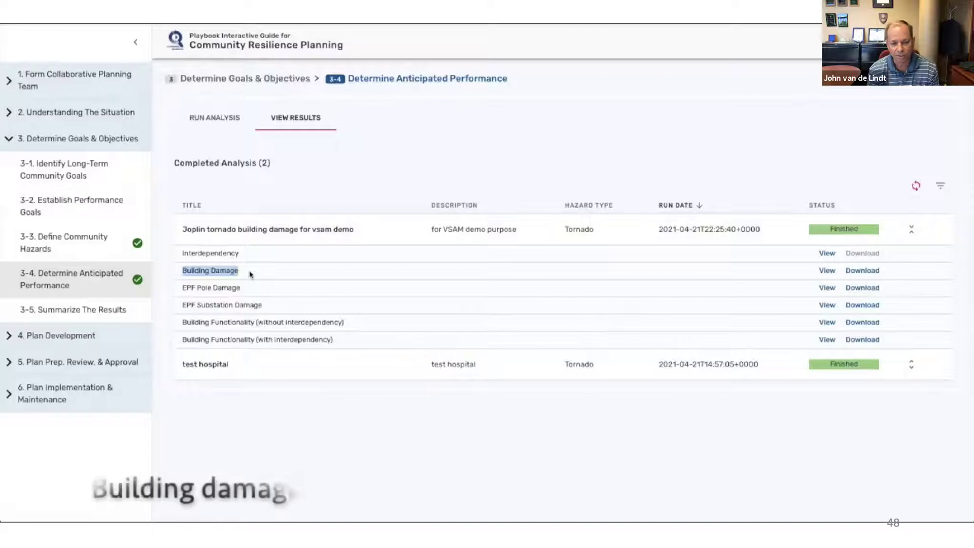
left_click(827, 272)
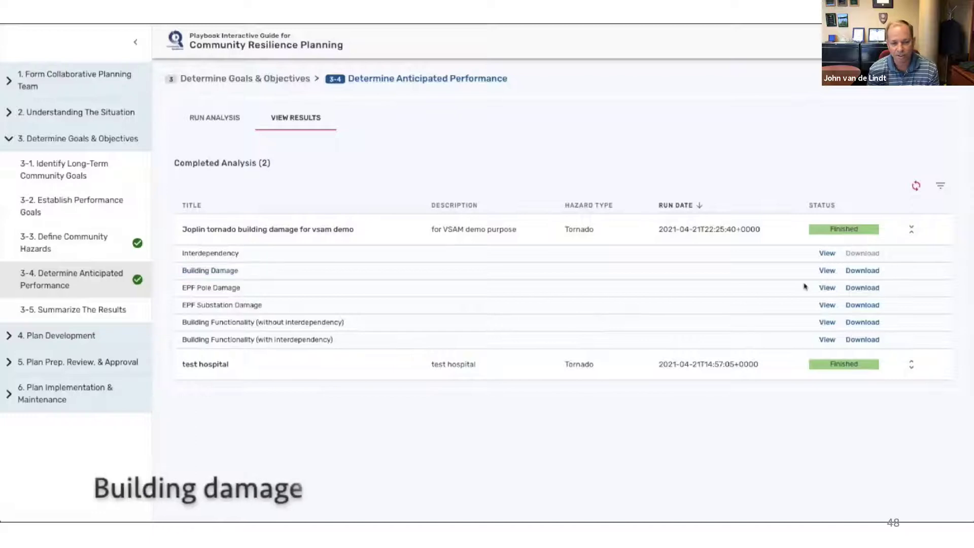
left_click(827, 272)
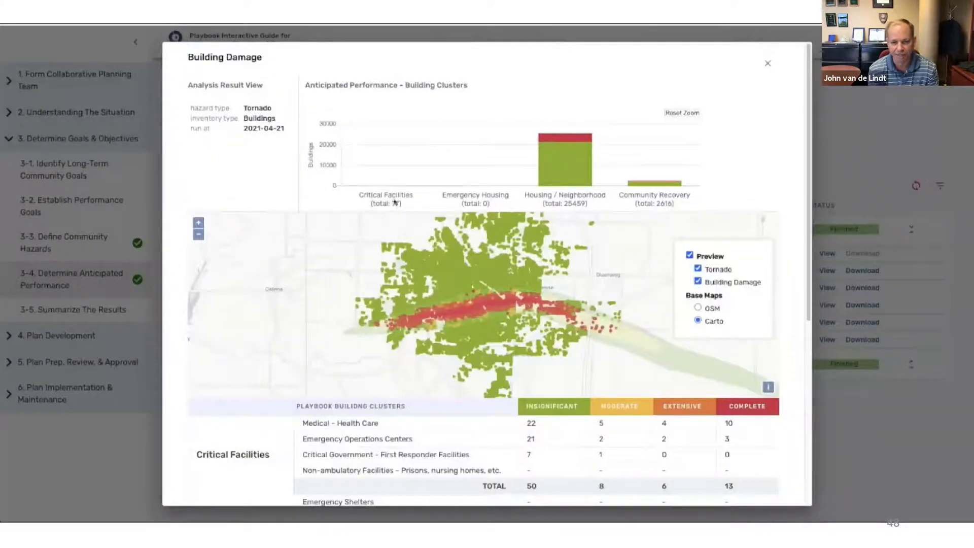
left_click_drag(489, 206, 403, 159)
left_click_drag(393, 197, 377, 172)
left_click_drag(380, 191, 375, 178)
left_click_drag(383, 198, 381, 158)
left_click(671, 111)
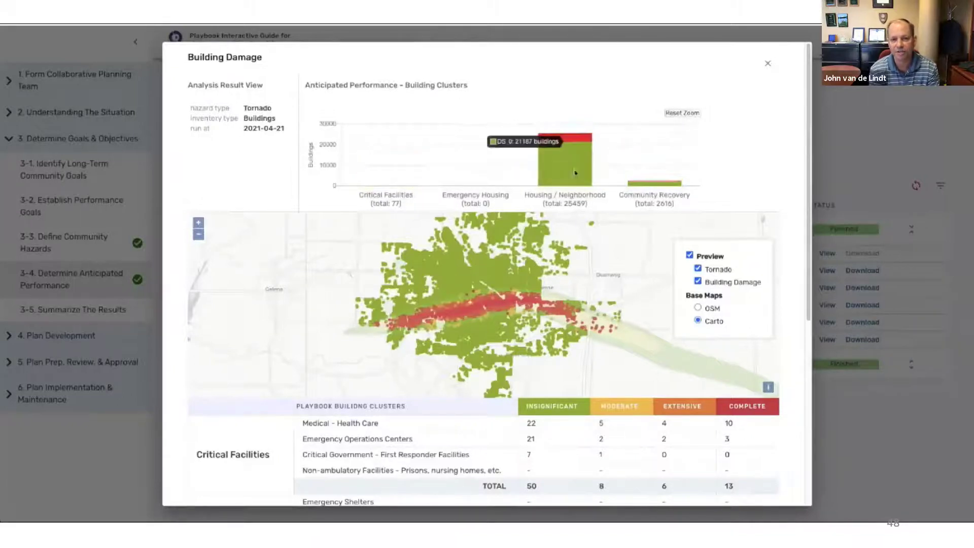
Step: Toggle the Tornado layer off and on in the Building Damage map to compare the tornado path with the damage
scroll(334, 279, "down", 2)
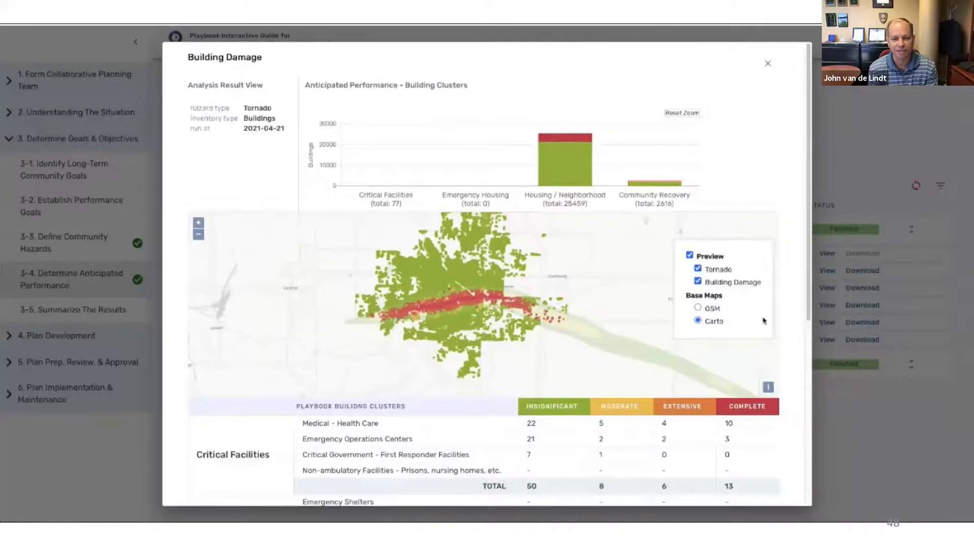
left_click(698, 269)
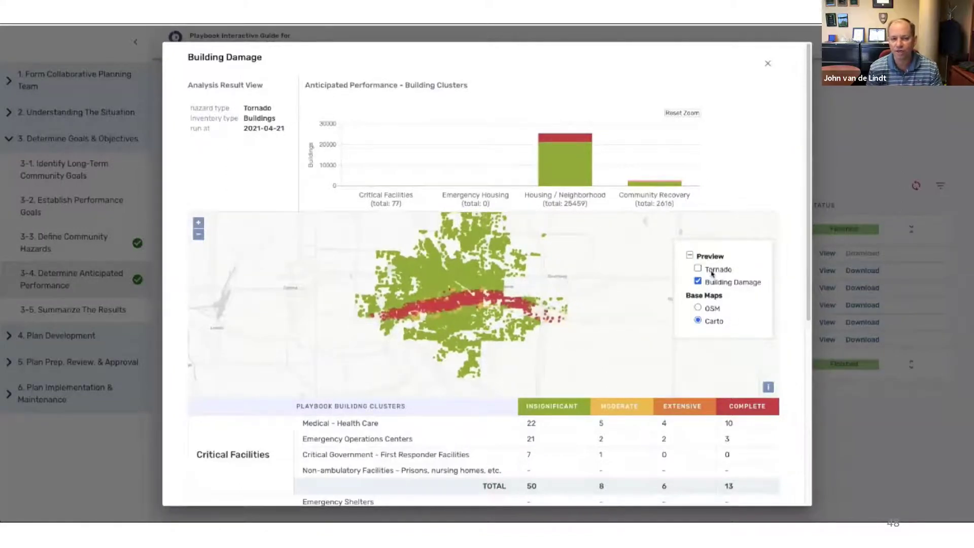
left_click(712, 272)
left_click(712, 272)
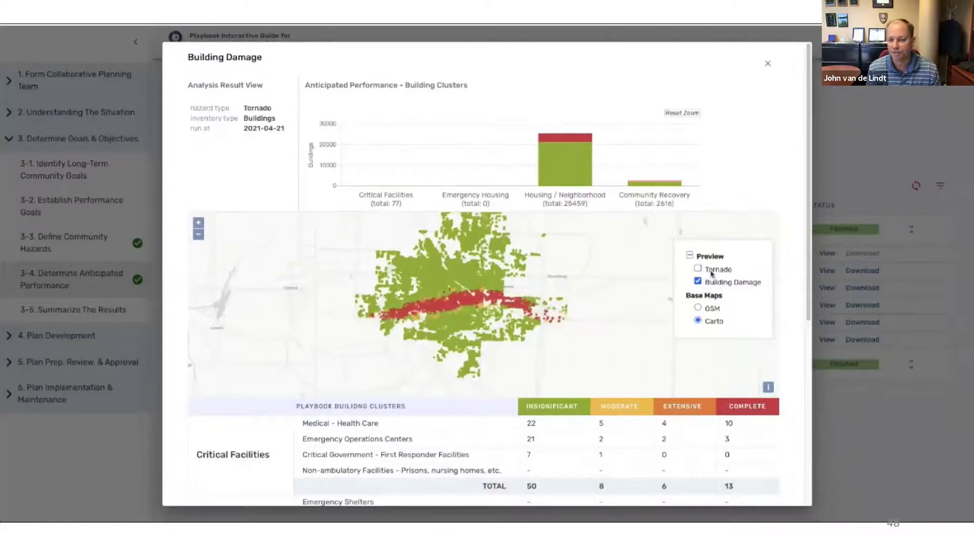
left_click(712, 272)
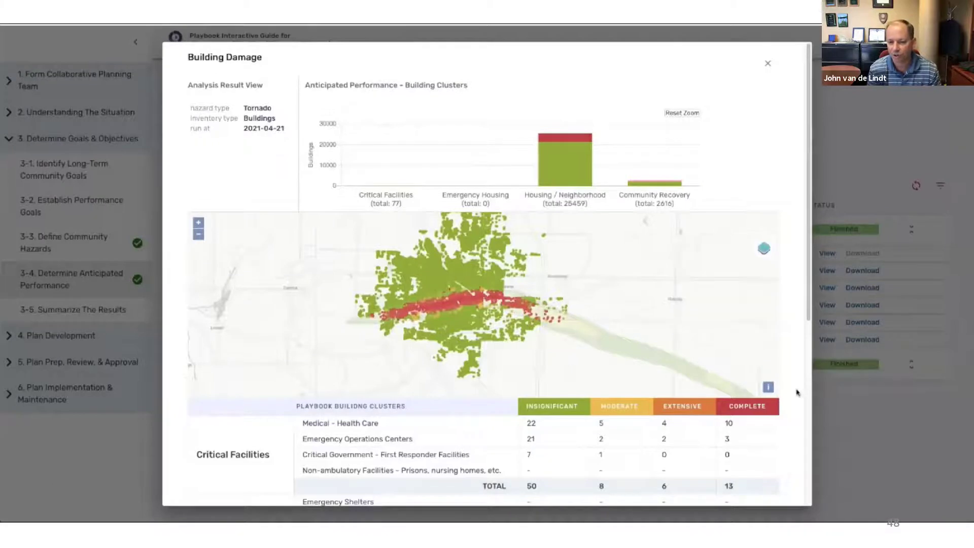
Step: Review the damage levels for all building clusters in the table and close the Building Damage result
scroll(796, 392, "down", 3)
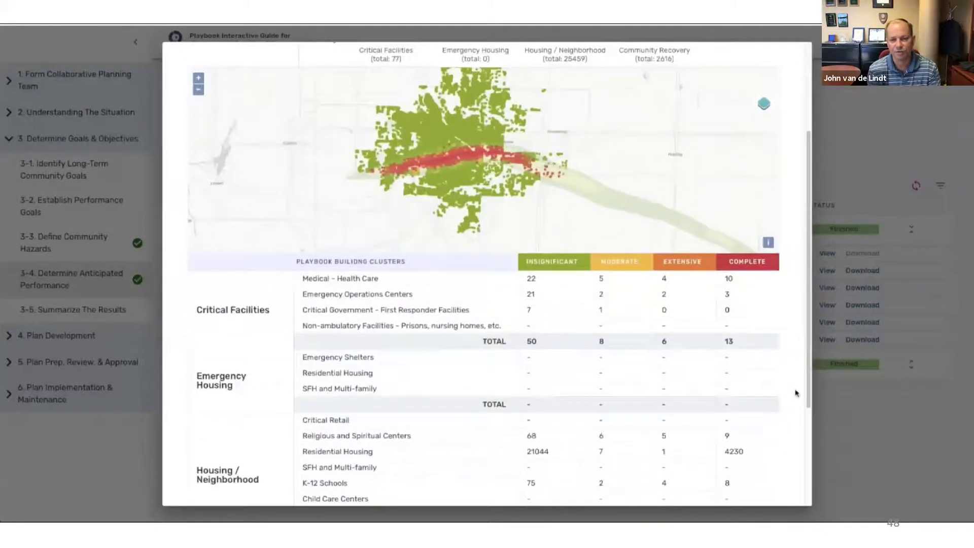
scroll(795, 392, "down", 3)
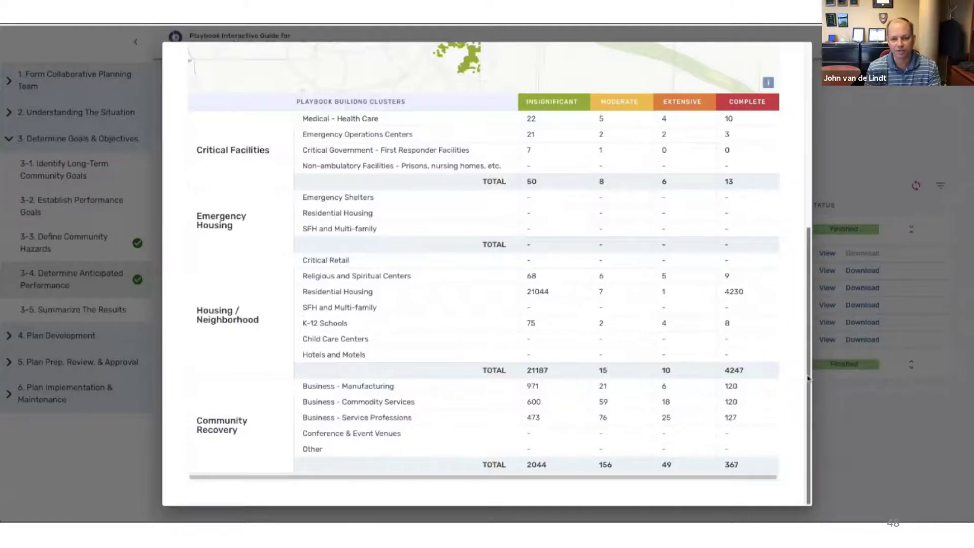
scroll(791, 385, "up", 5)
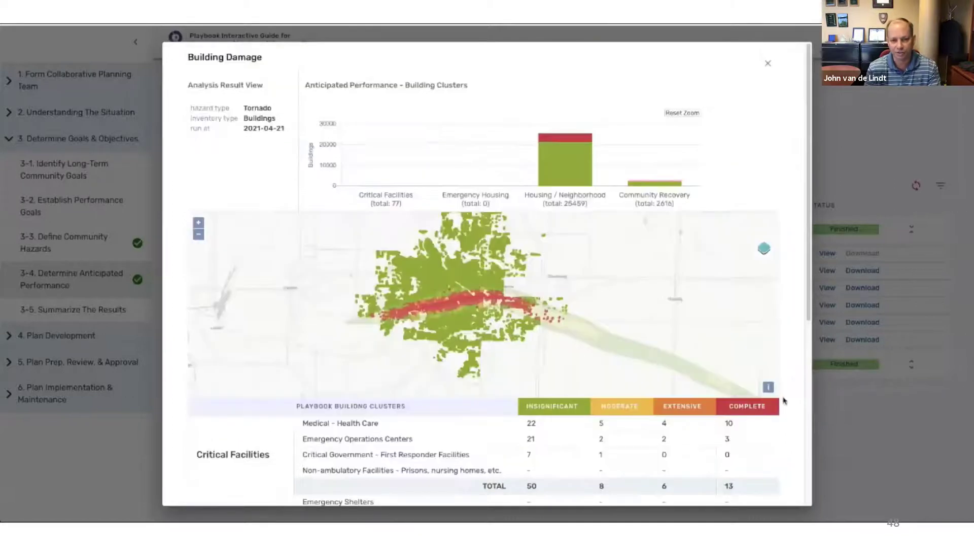
left_click(766, 64)
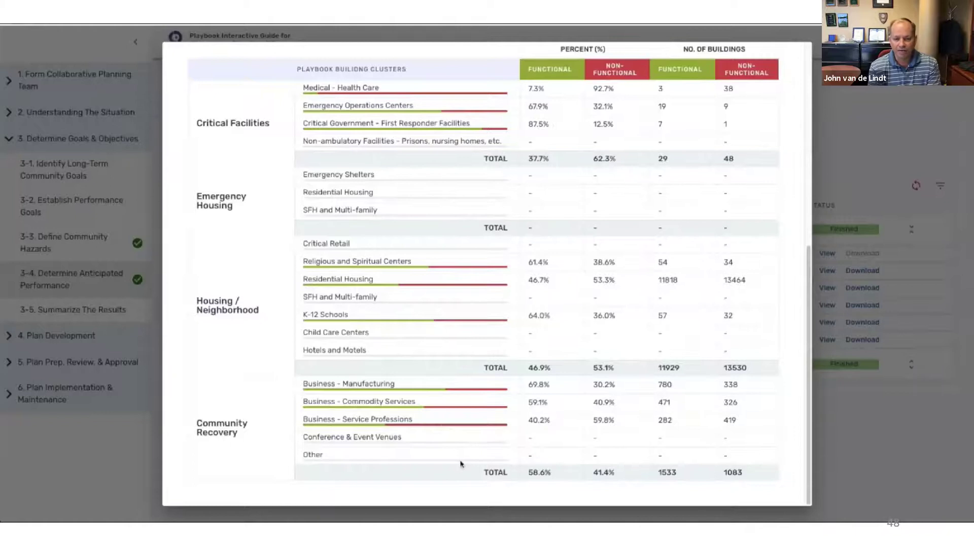
Step: Return to the chart and map of the Building Functionality with Interdependency result, and close the result
scroll(461, 462, "up", 7)
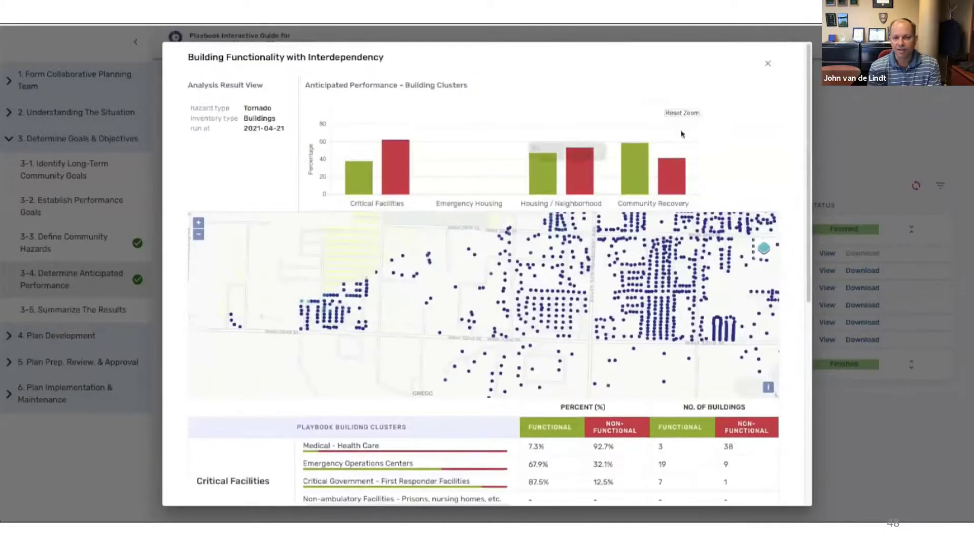
left_click(767, 64)
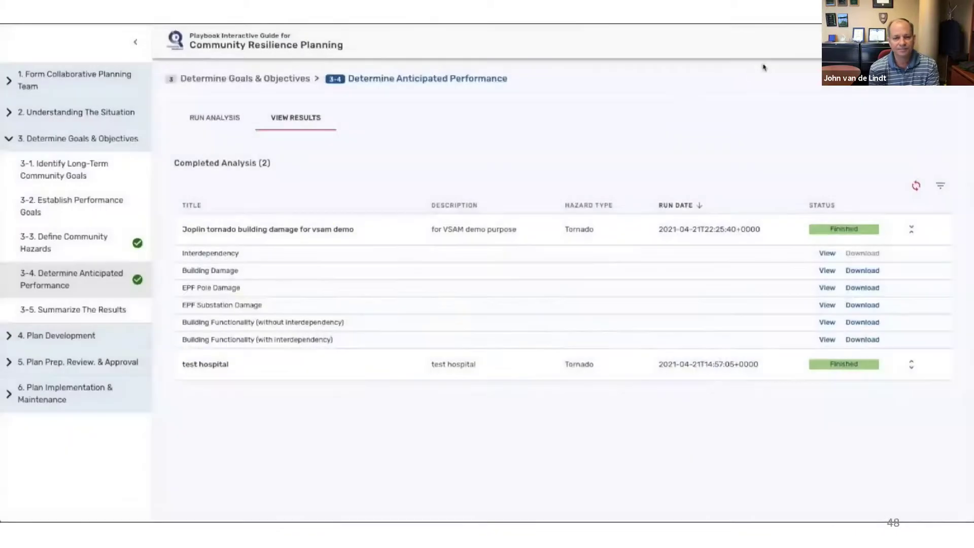
Step: Open the Building Functionality (without interdependency) result and inspect the functional and non-functional shares of each building cluster in the chart
left_click_drag(182, 324, 345, 323)
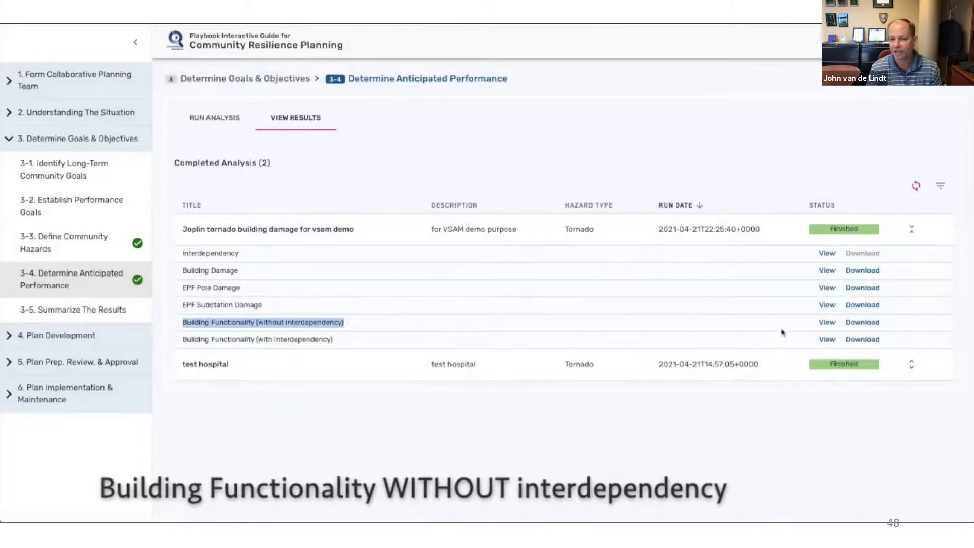
left_click(827, 322)
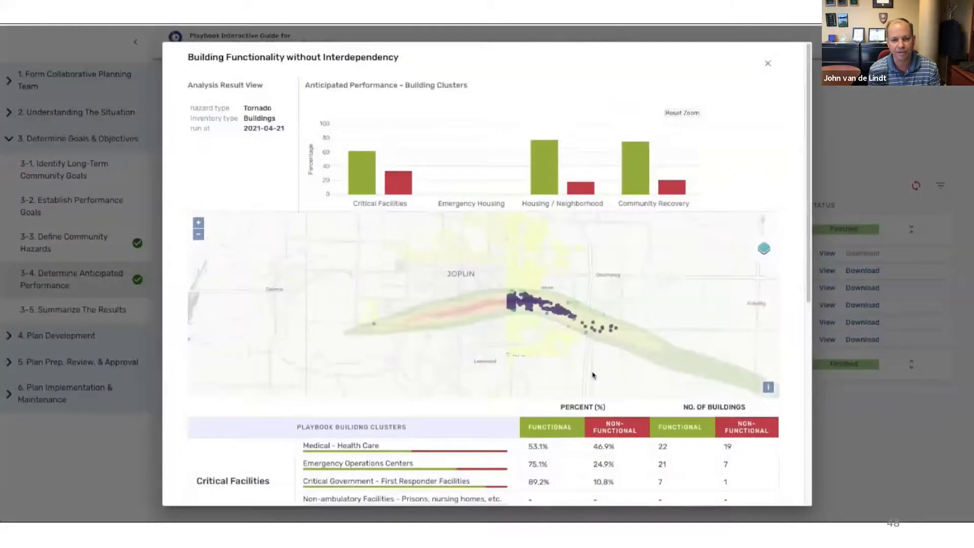
mouse_move(355, 179)
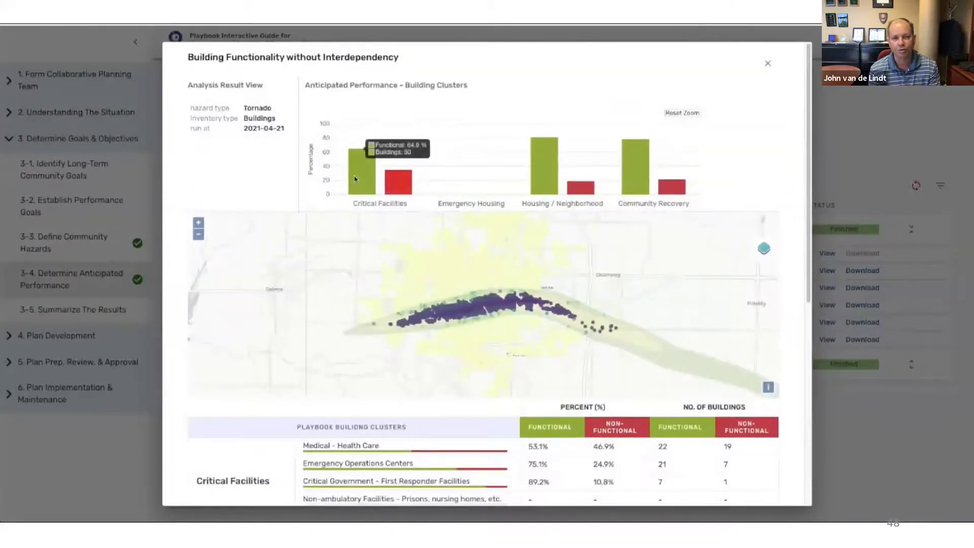
mouse_move(402, 181)
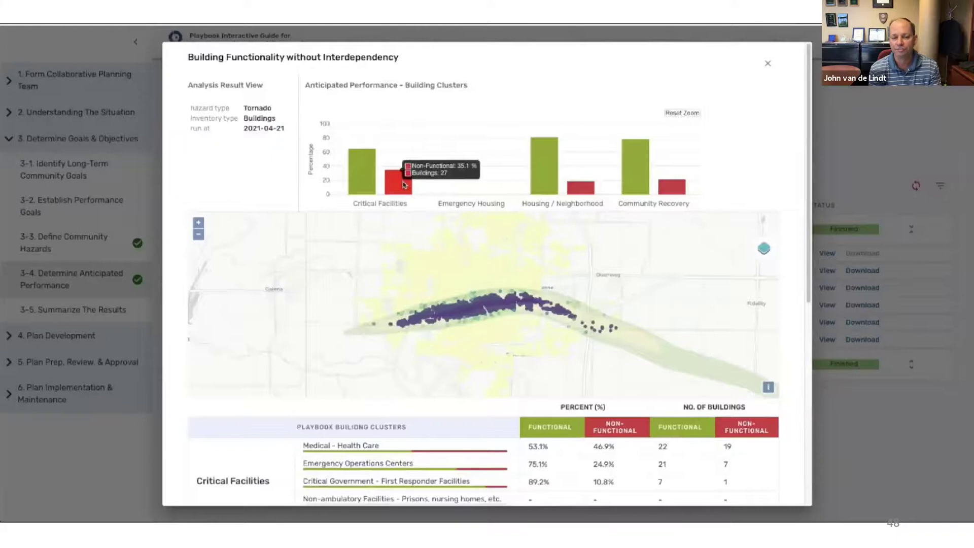
mouse_move(548, 173)
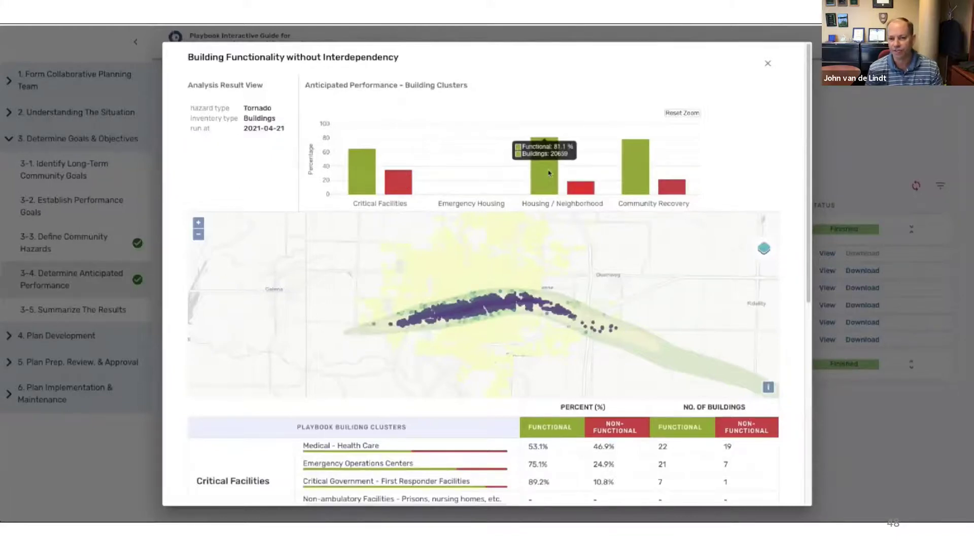
mouse_move(586, 197)
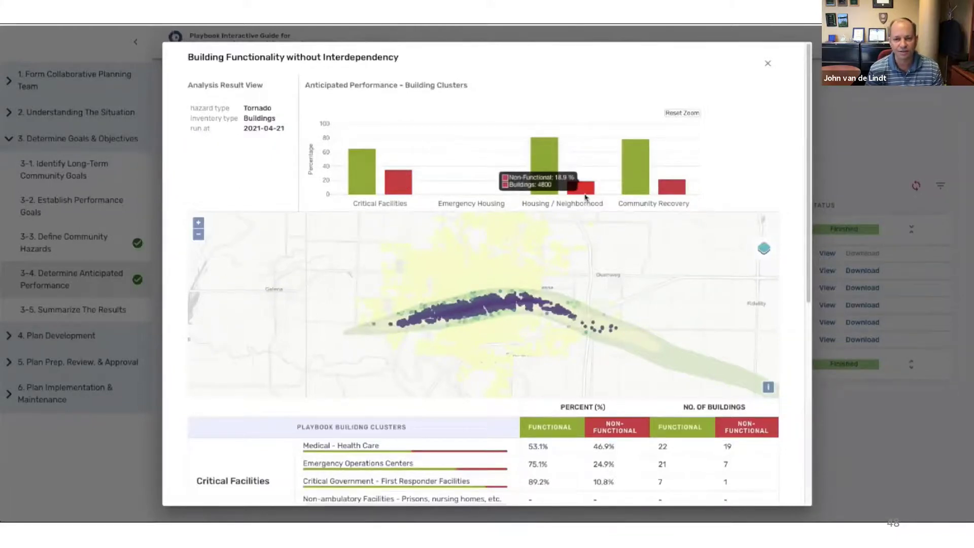
mouse_move(667, 187)
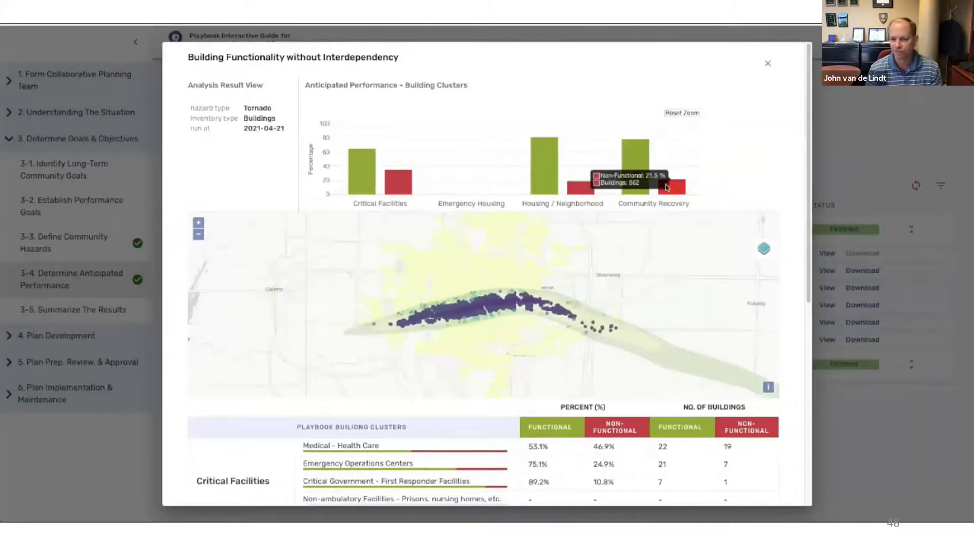
Step: Hide the Tornado layer in the Building Functionality without Interdependency map and zoom in on the affected buildings along the tornado path
mouse_move(765, 250)
left_click(577, 272)
left_click(578, 273)
left_click(584, 274)
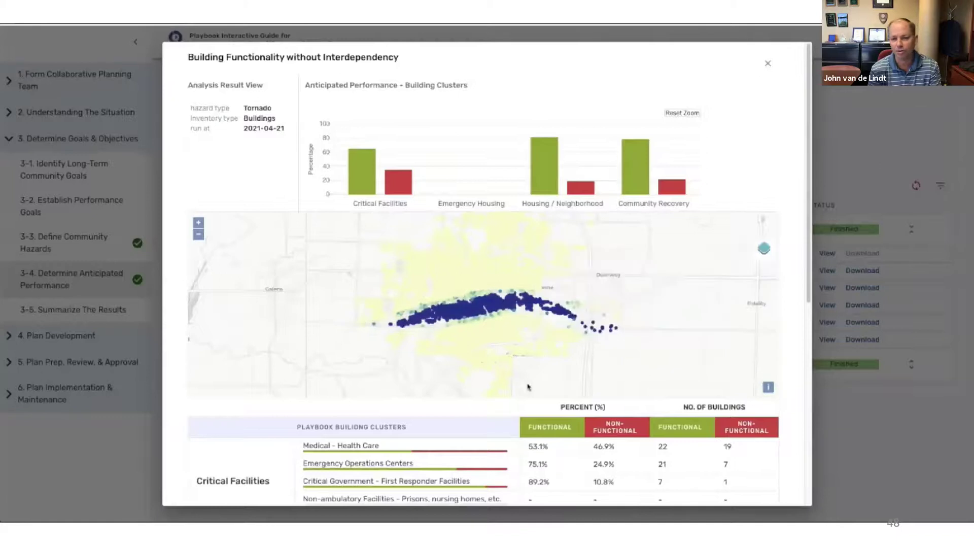
scroll(385, 320, "up", 3)
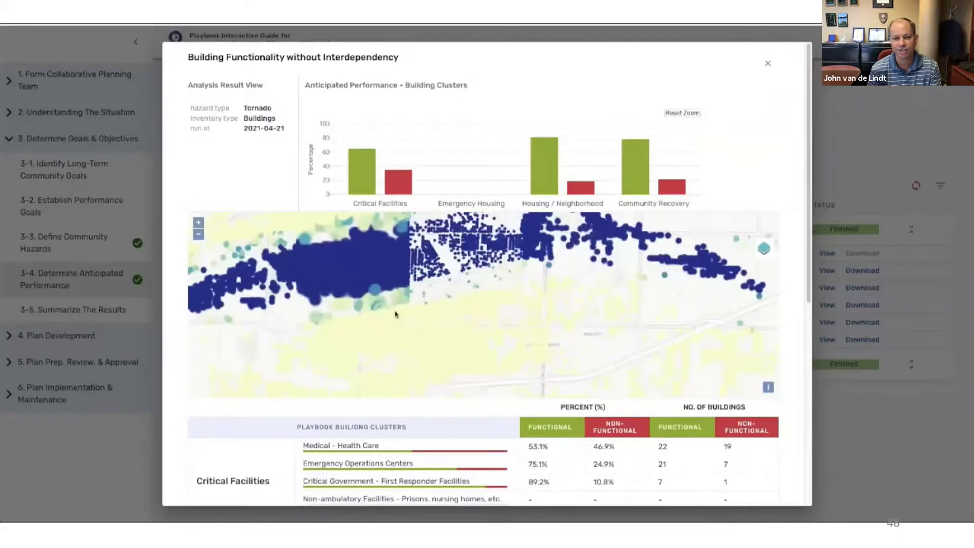
left_click_drag(411, 312, 446, 324)
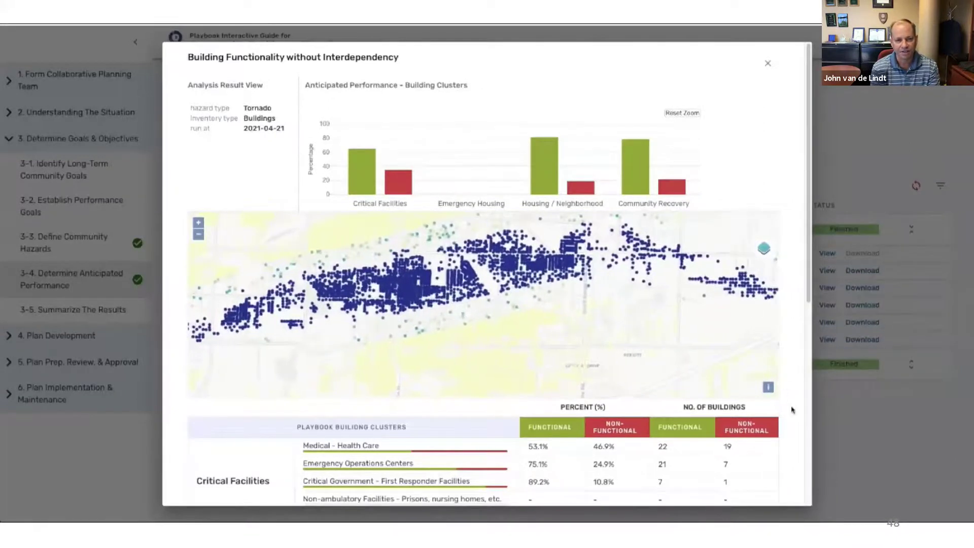
Step: Review the functional and non-functional figures for all building clusters in the table and close the Building Functionality without Interdependency result
scroll(789, 407, "down", 1)
scroll(795, 421, "down", 2)
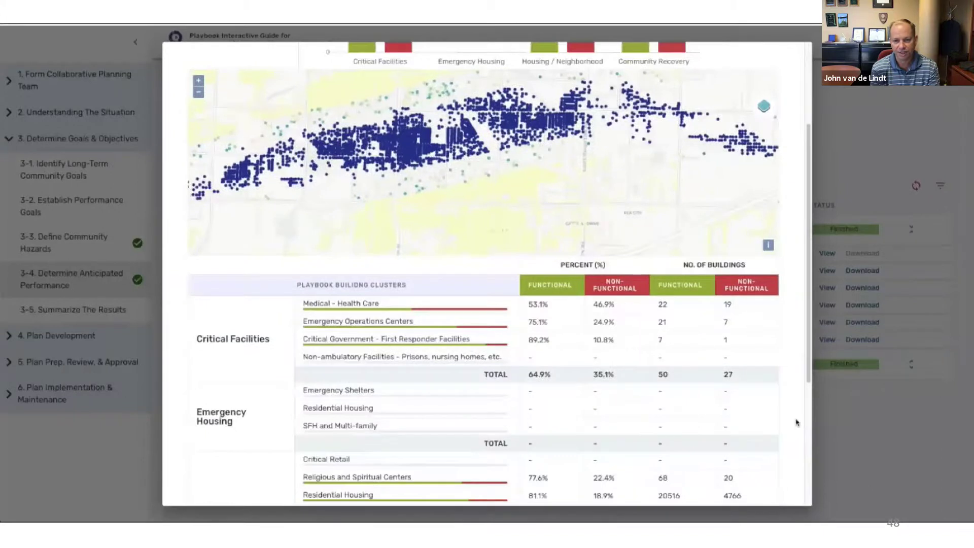
scroll(795, 422, "down", 4)
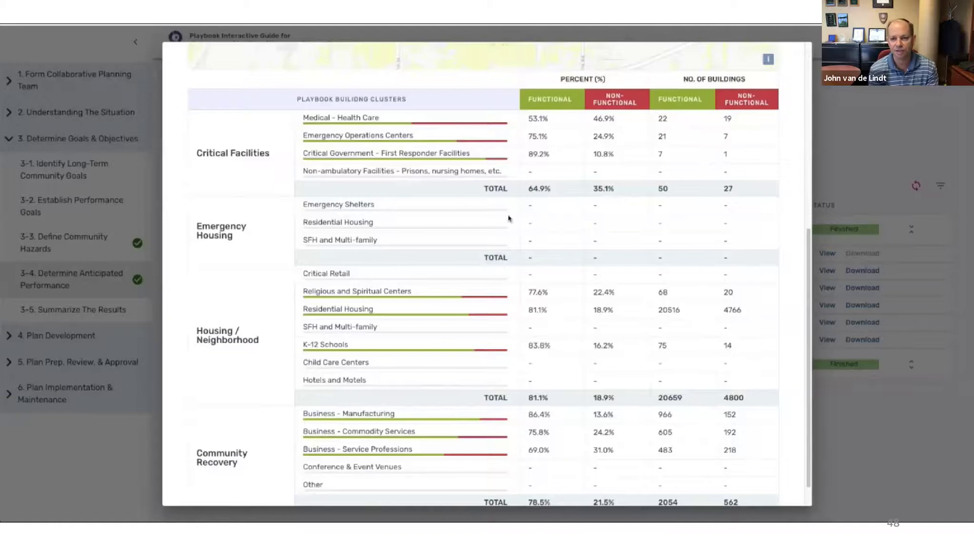
scroll(514, 308, "down", 1)
scroll(513, 308, "up", 7)
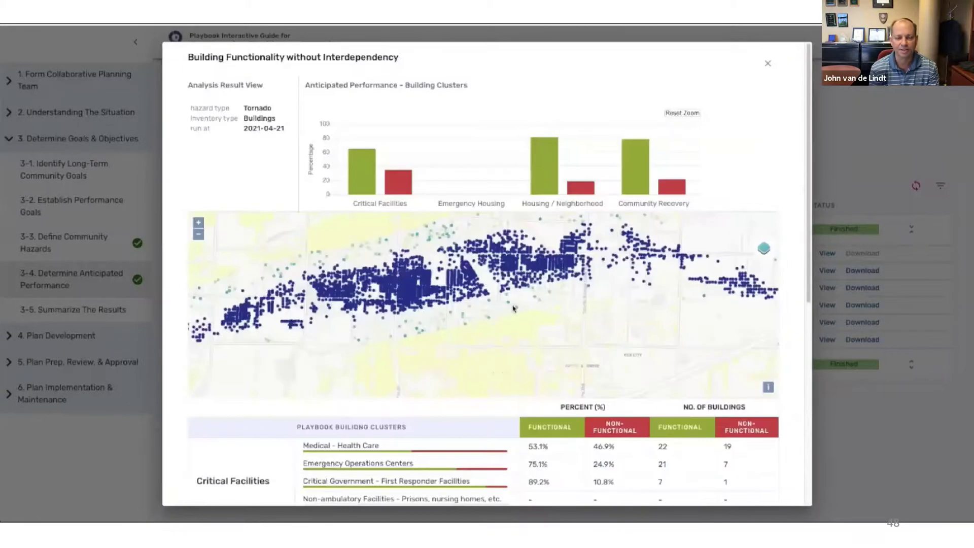
left_click(772, 69)
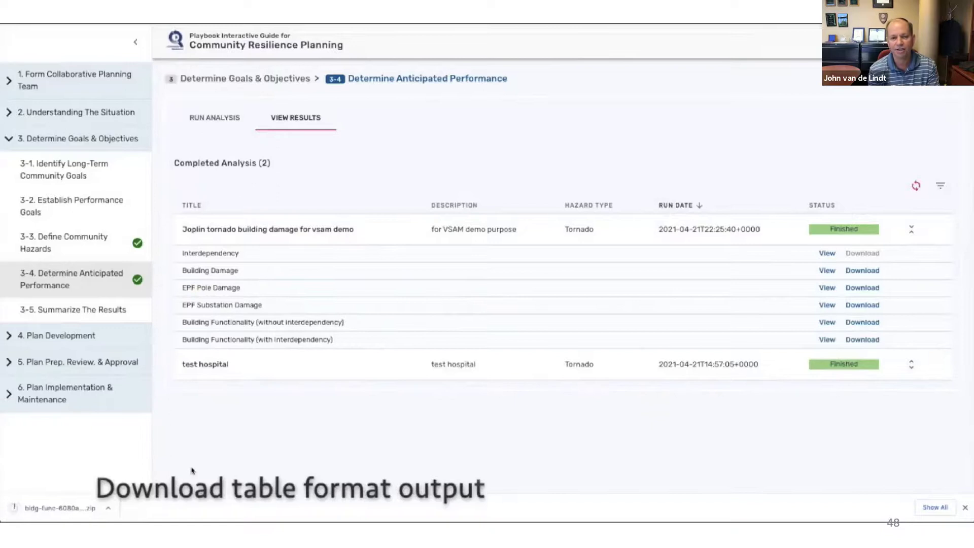
Step: Open the Joplin building functionality probability table from the downloaded bldg-func zip file, and reposition and enlarge its spreadsheet window
left_click(108, 508)
left_click(122, 467)
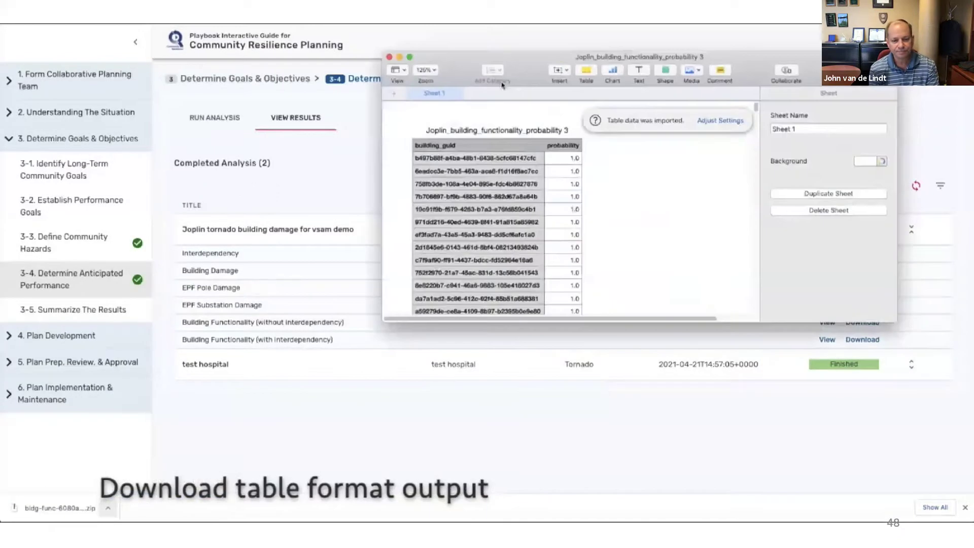
left_click_drag(501, 85, 286, 120)
left_click_drag(673, 282, 869, 477)
left_click_drag(728, 142, 235, 148)
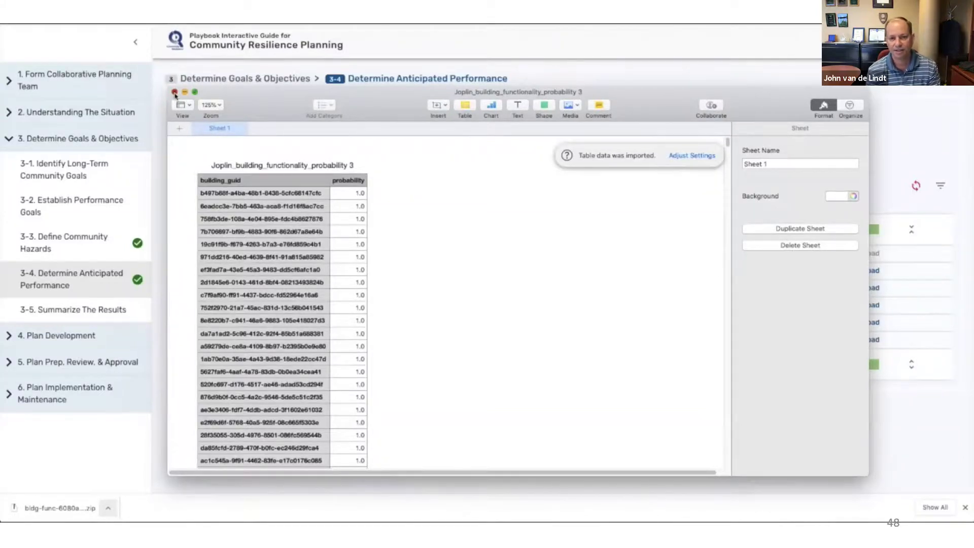
Step: End the slide show at slide 48 and return to the PowerPoint editing view
mouse_move(7, 362)
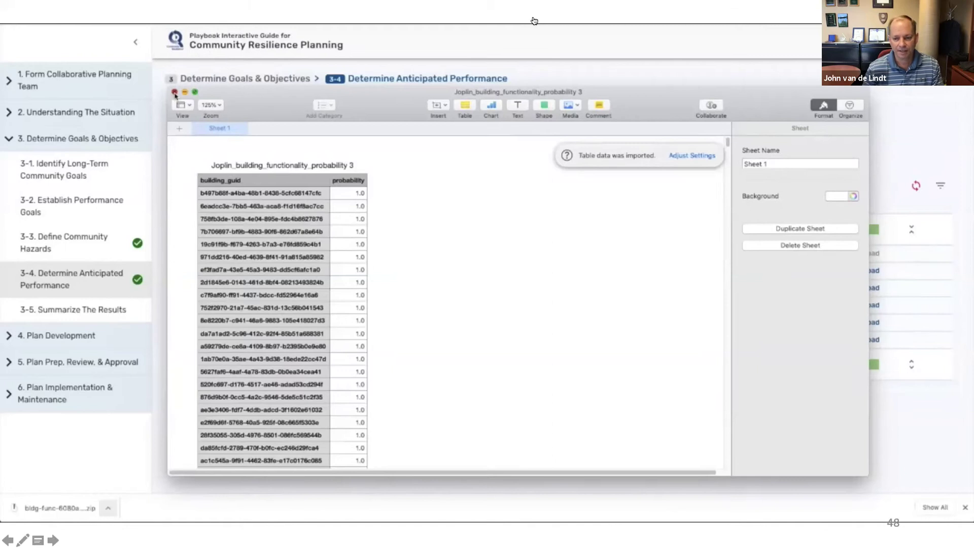
key("Escape")
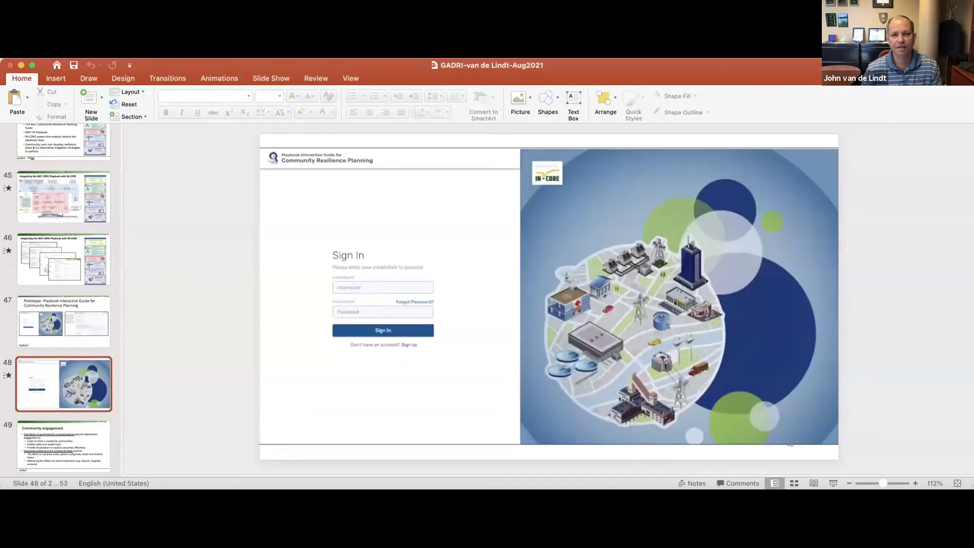